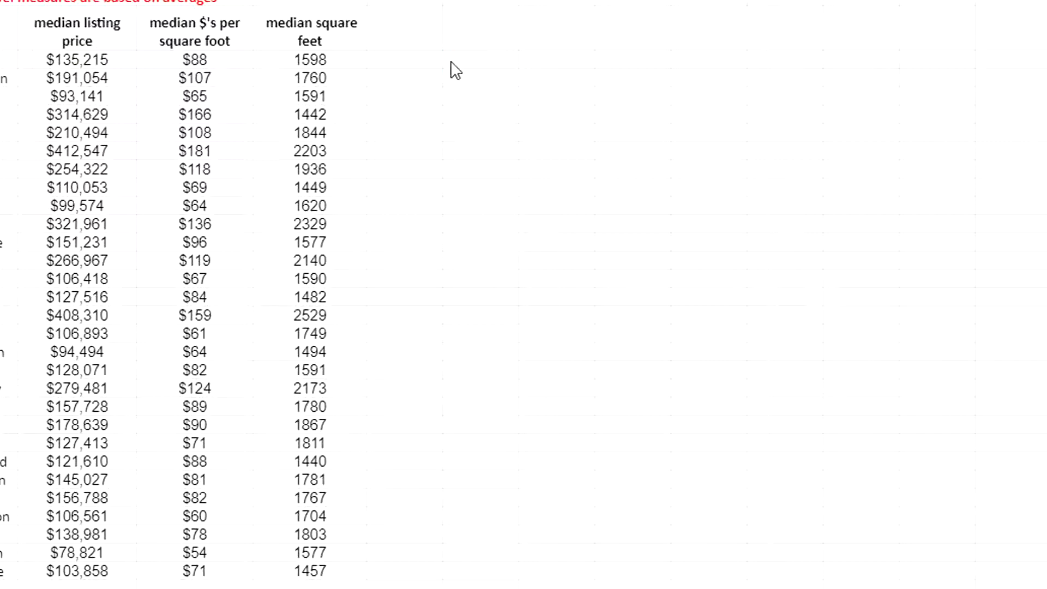
Label 'median sq ft' as 'predictor' and 'median listing price' as 'response' beside the data table
{"action": "left_click", "coordinate": [480, 30]}
{"action": "type", "text": "median sq ft"}
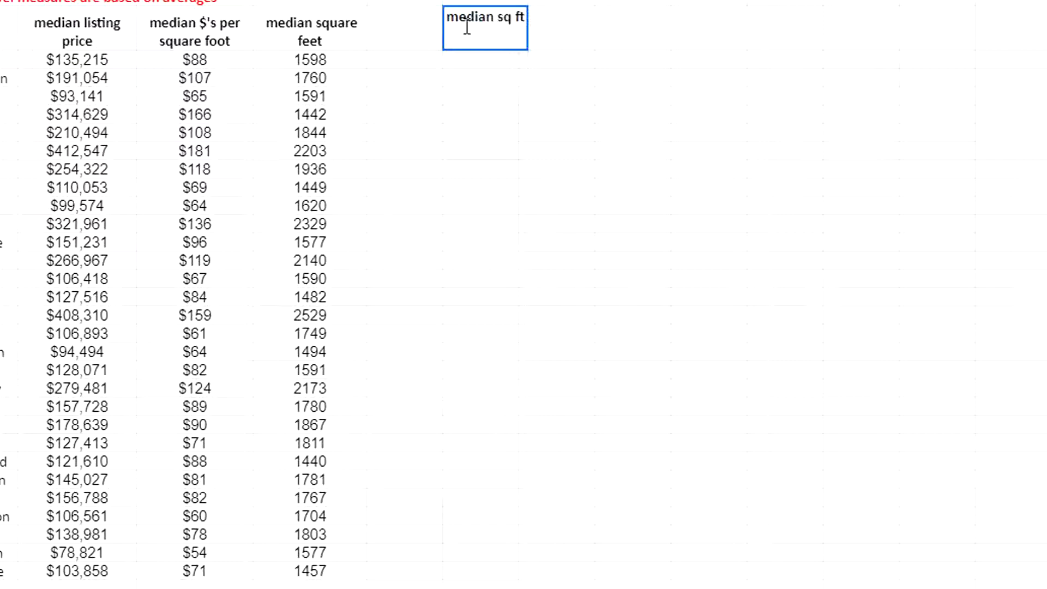
{"action": "key", "text": "Tab"}
{"action": "type", "text": "predictor"}
{"action": "key", "text": "Return"}
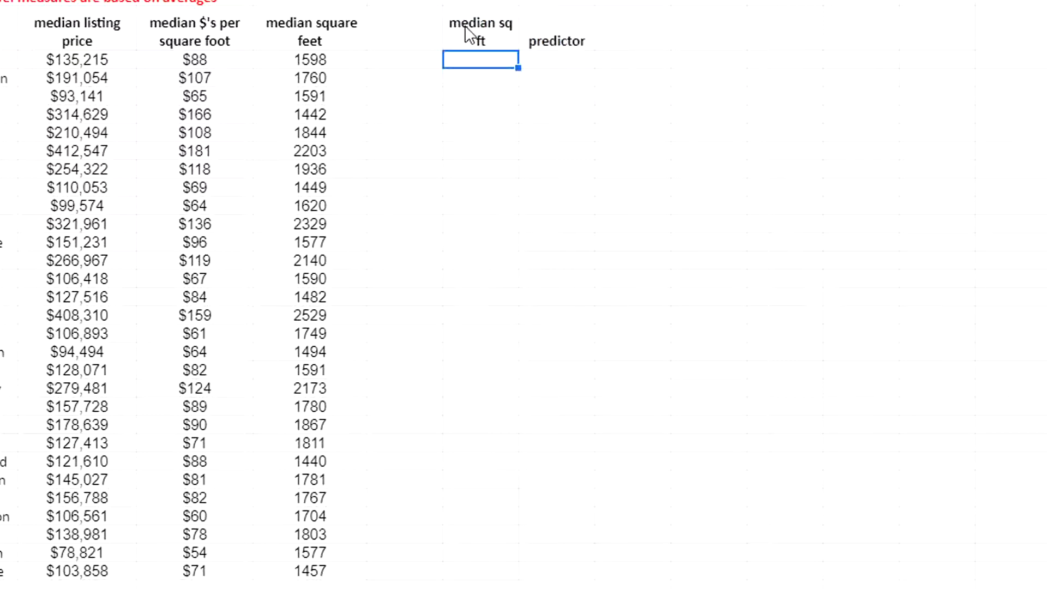
{"action": "type", "text": "median listi"}
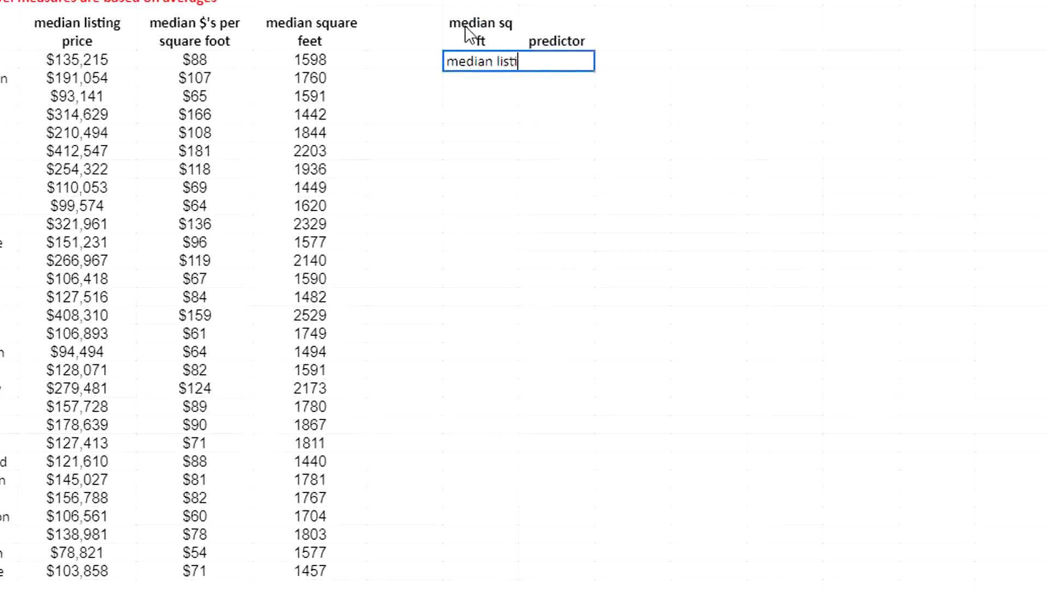
{"action": "type", "text": "ng price"}
{"action": "key", "text": "Tab"}
{"action": "type", "text": "response"}
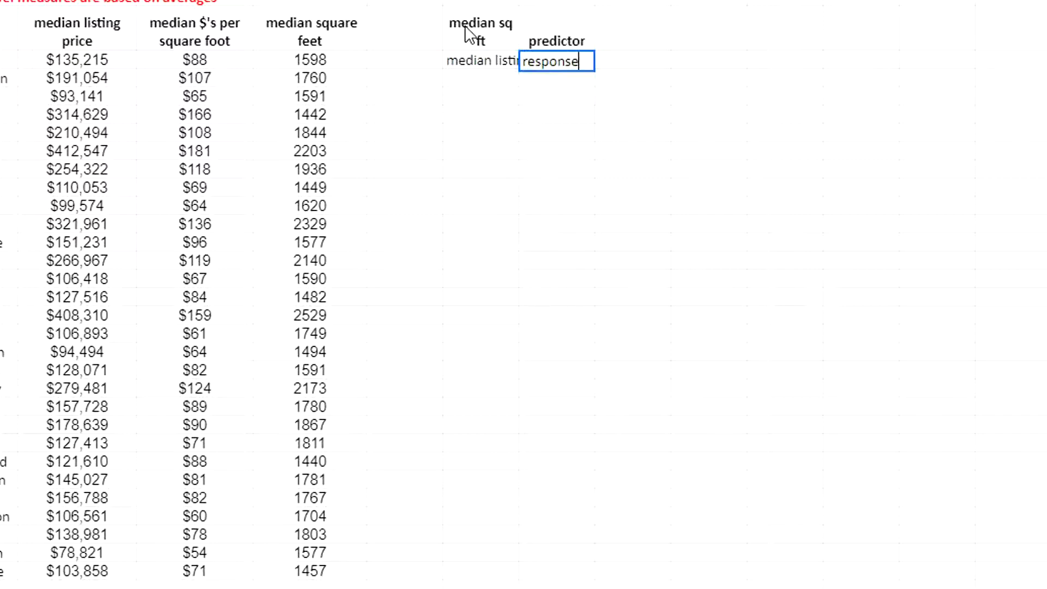
{"action": "key", "text": "Return"}
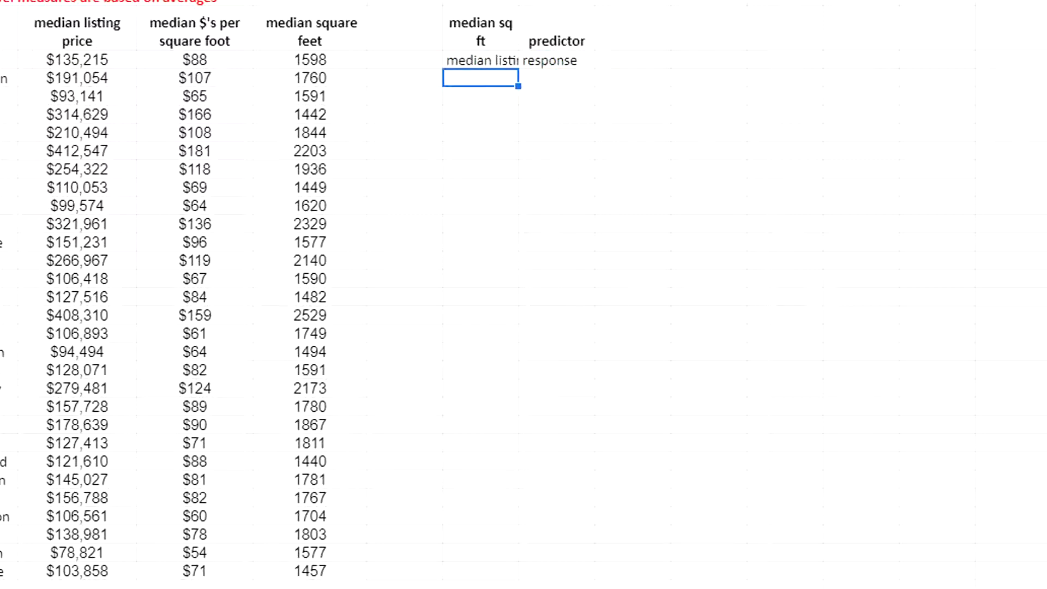
Widen the label column and add X next to predictor and Y next to response
{"action": "left_click", "coordinate": [480, 0]}
{"action": "left_click_drag", "start_coordinate": [519, 0], "coordinate": [588, 0]}
{"action": "left_click", "coordinate": [661, 22]}
{"action": "left_click", "coordinate": [682, 35]}
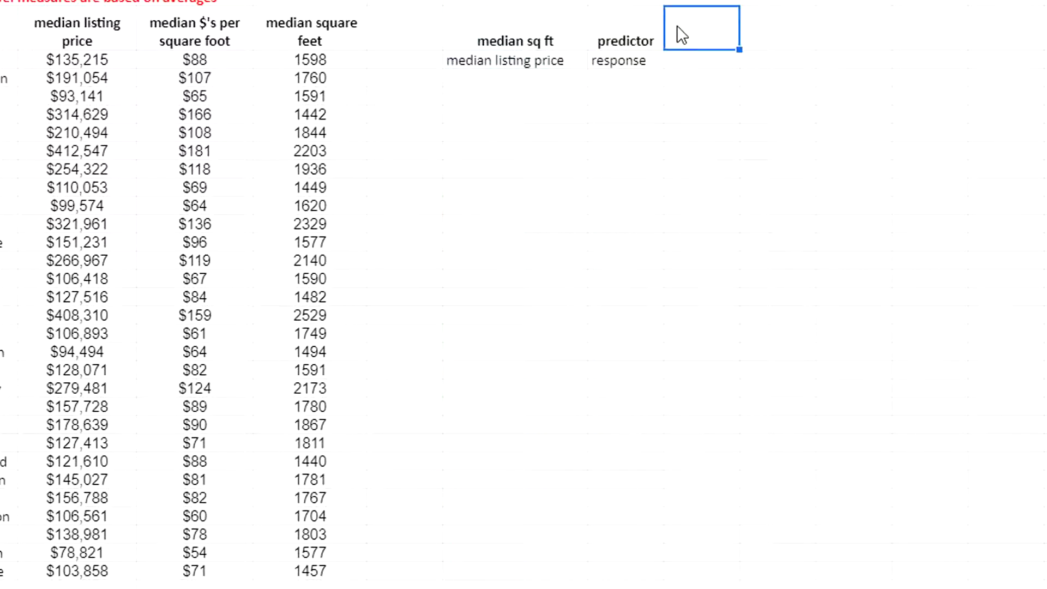
{"action": "type", "text": "x"}
{"action": "key", "text": "Return"}
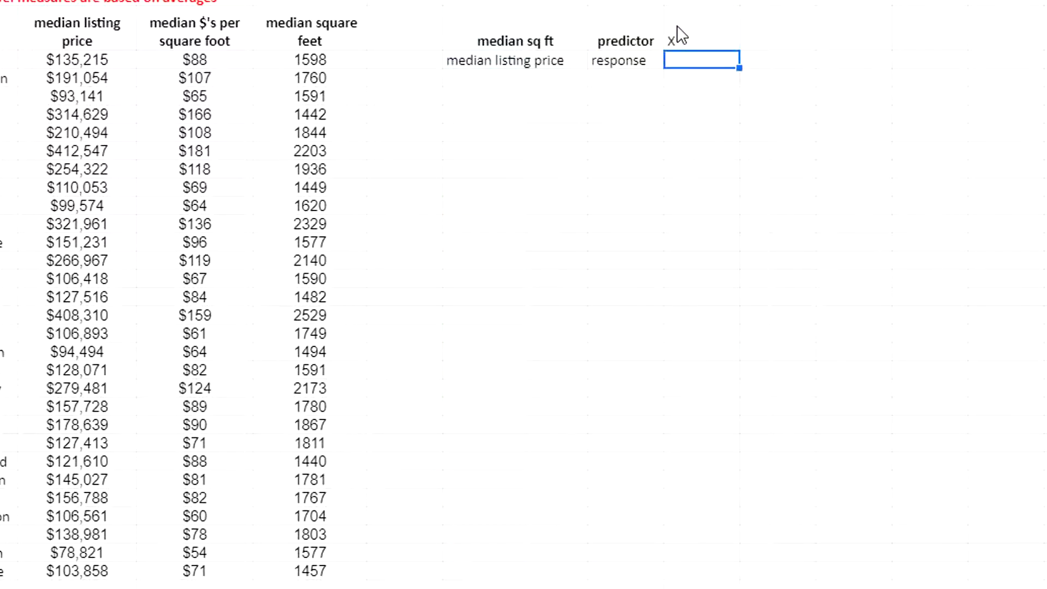
{"action": "type", "text": "Y"}
{"action": "key", "text": "Return"}
Enter the equation 'y-hat = b0 + b1*X' in the row below the labels
{"action": "key", "text": "Left"}
{"action": "key", "text": "Left"}
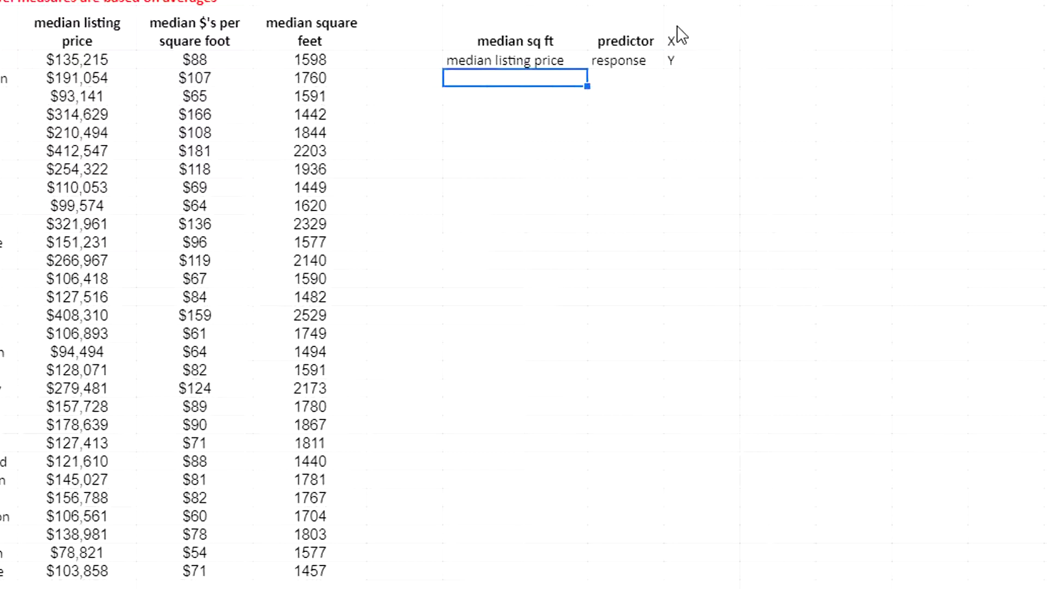
{"action": "key", "text": "Down"}
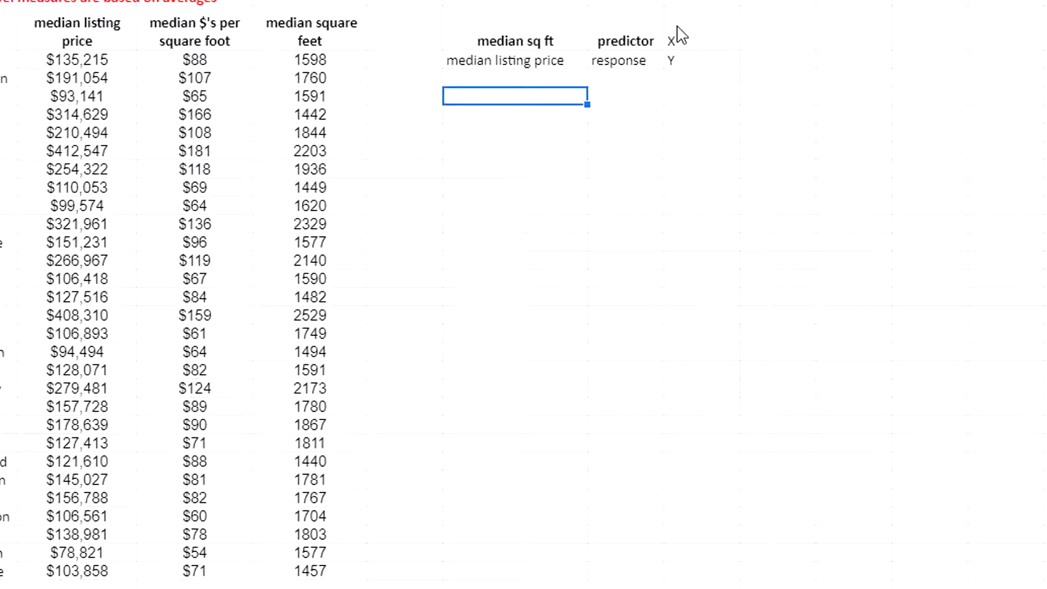
{"action": "type", "text": "y"}
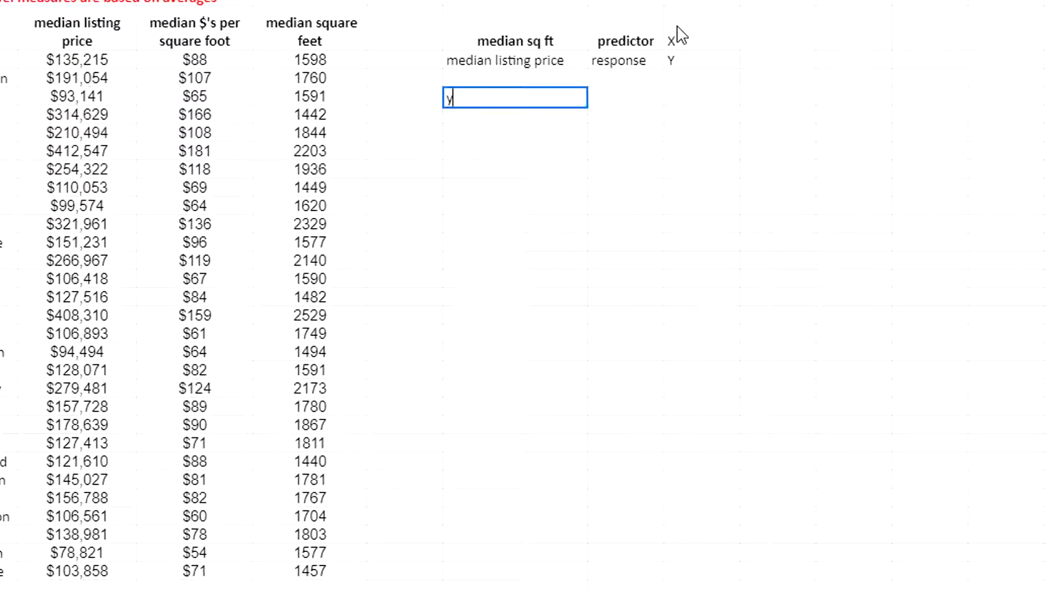
{"action": "type", "text": "-hat = b0 + b1*X"}
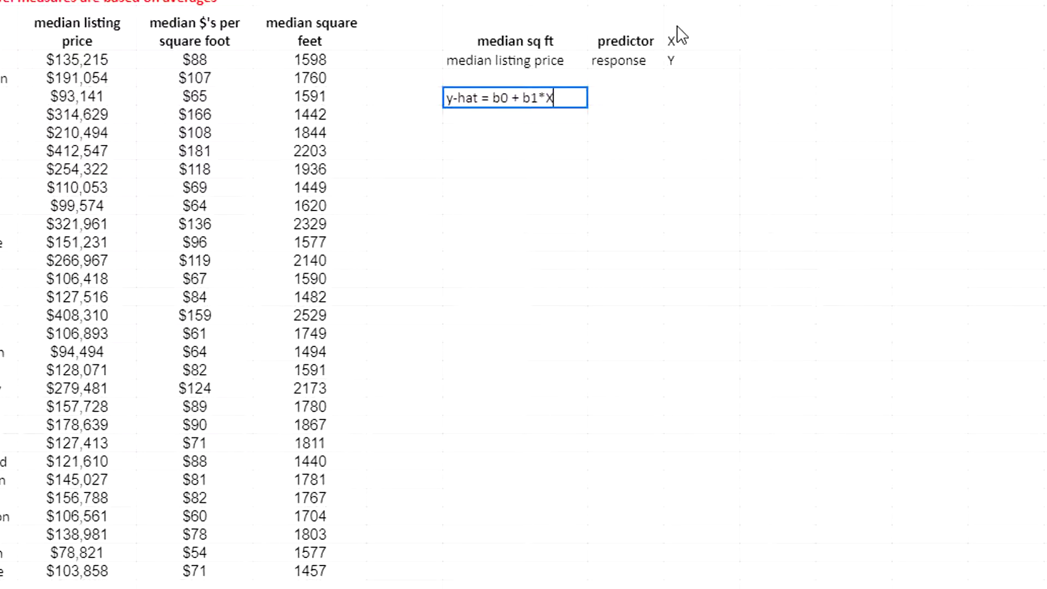
{"action": "key", "text": "Return"}
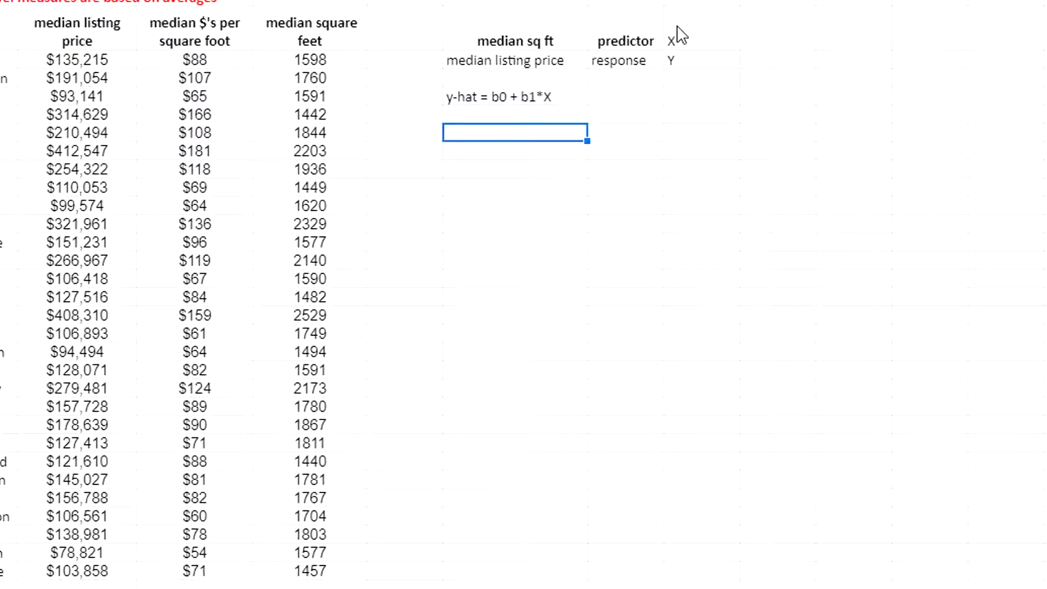
Add the labels 'slope' and 'intercept' side by side
{"action": "type", "text": "slope"}
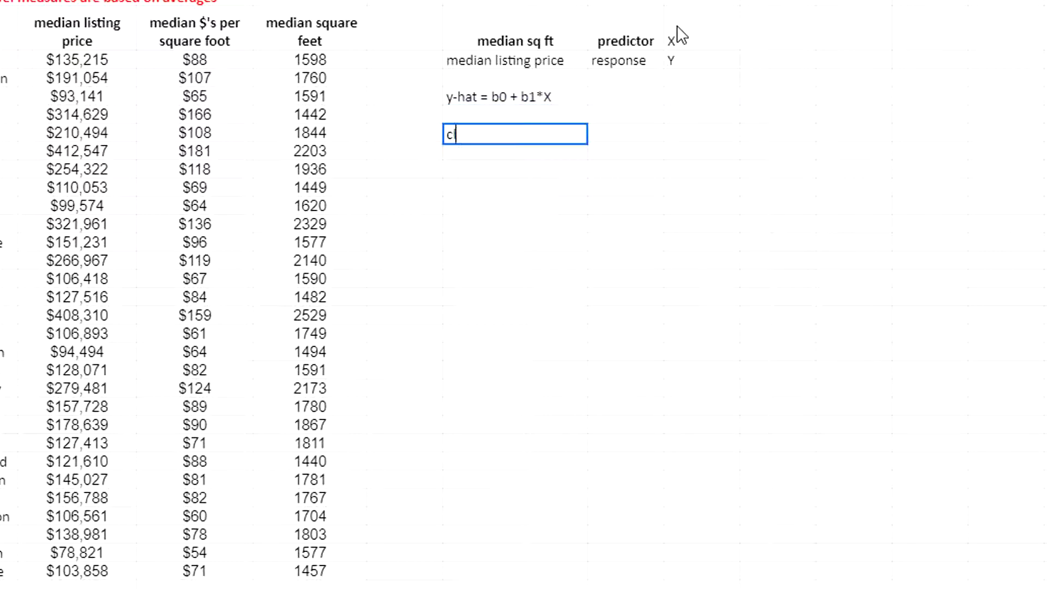
{"action": "key", "text": "Return"}
{"action": "key", "text": "Up"}
{"action": "key", "text": "Right"}
{"action": "type", "text": "intercept"}
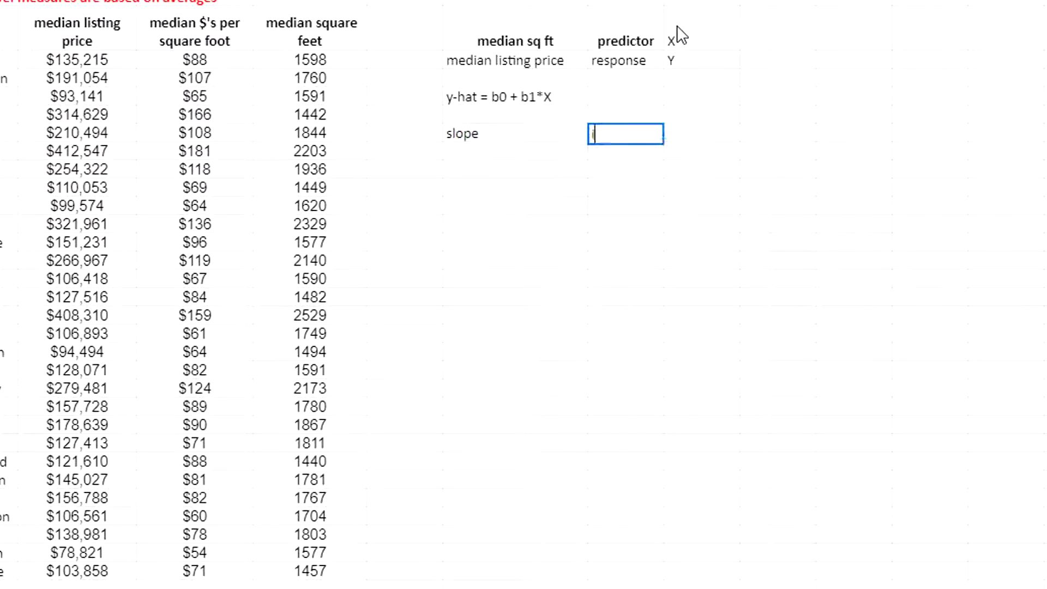
{"action": "key", "text": "Return"}
{"action": "key", "text": "Left"}
Below slope, enter =SLOPE(D6:D34,F6:F34) on price and square feet, giving 262.9863695
{"action": "type", "text": "=SLOPE("}
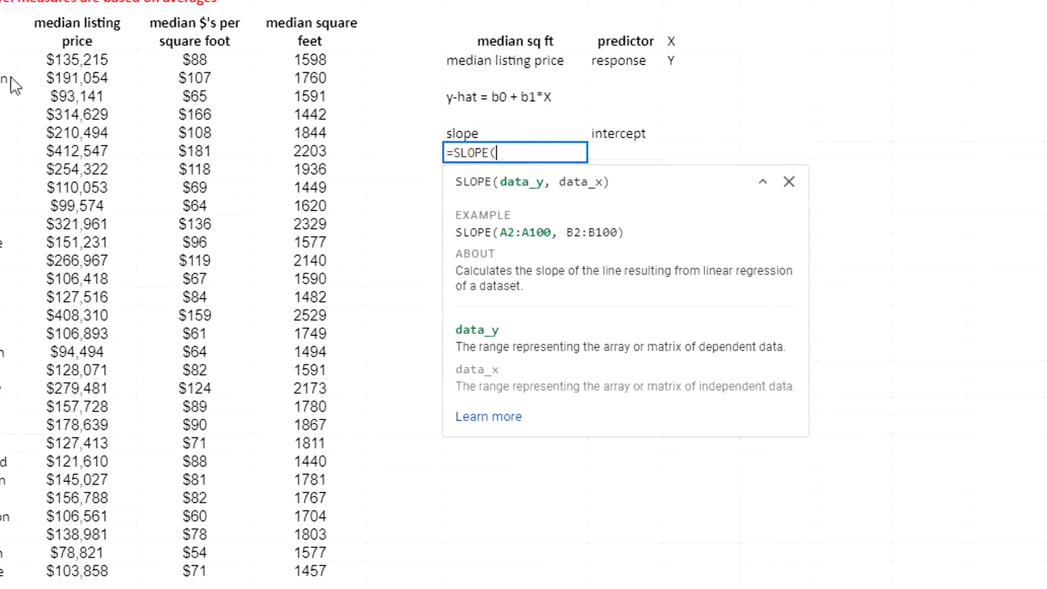
{"action": "left_click", "coordinate": [88, 61]}
{"action": "left_click_drag", "start_coordinate": [90, 113], "coordinate": [65, 581]}
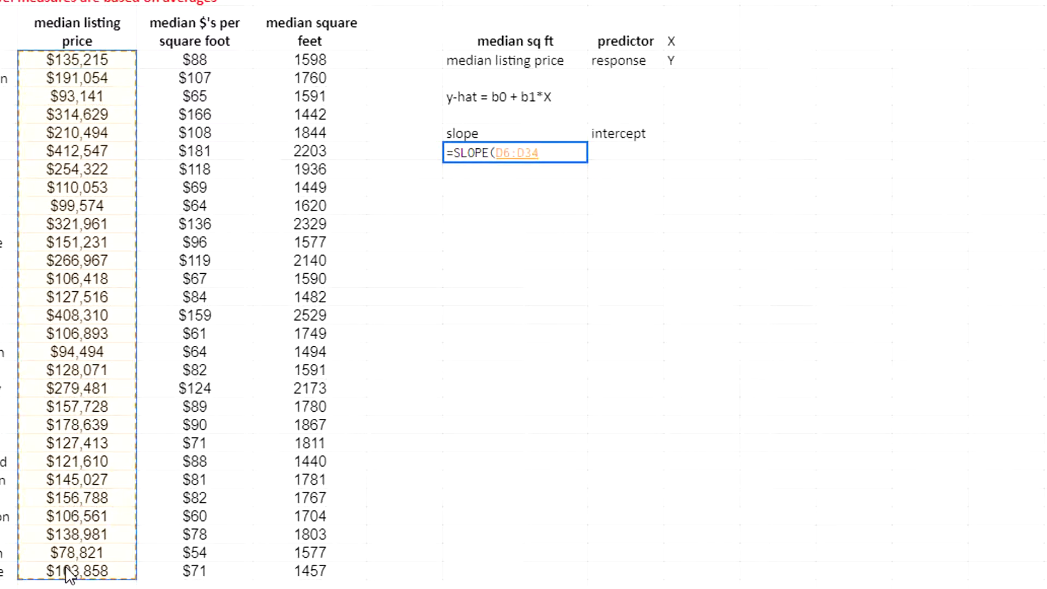
{"action": "type", "text": ","}
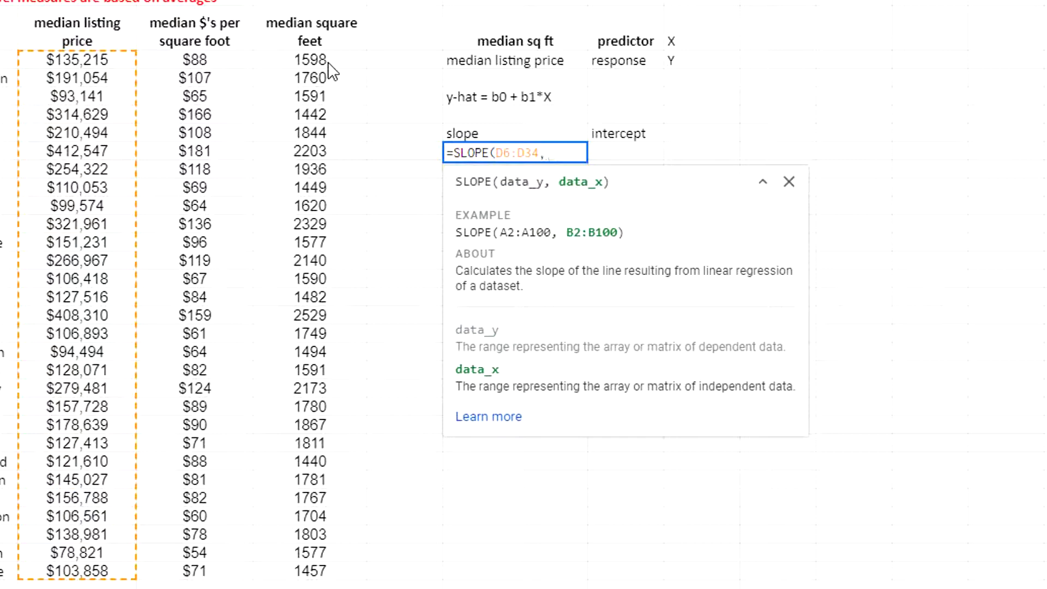
{"action": "left_click_drag", "start_coordinate": [324, 63], "coordinate": [299, 582]}
{"action": "key", "text": "Return"}
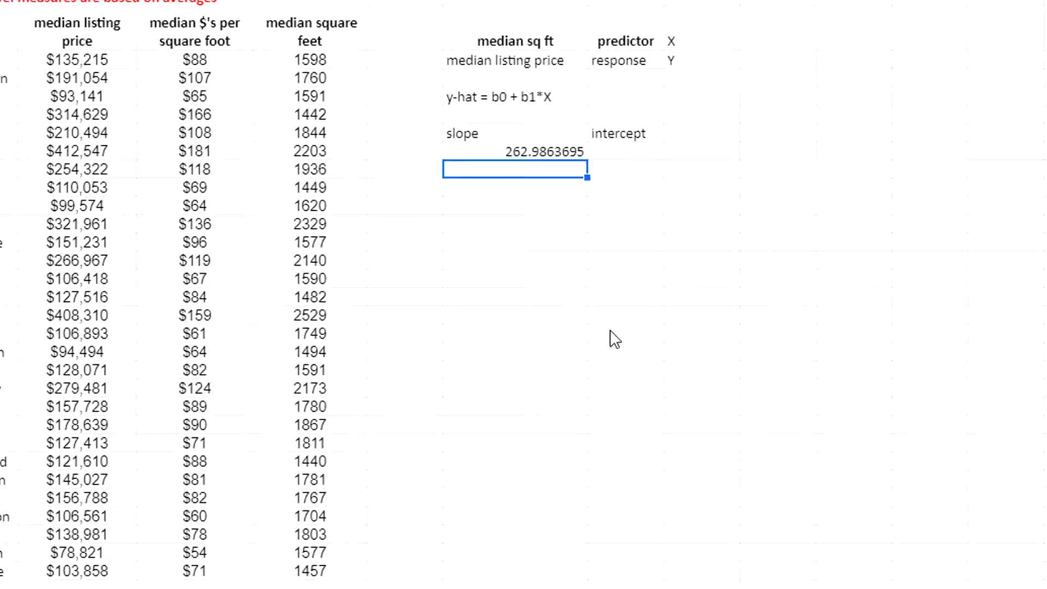
Enter a LINEST formula returning slope 262.9863695 and intercept -286465.7835, widening the intercept column
{"action": "key", "text": "Down"}
{"action": "type", "text": "="}
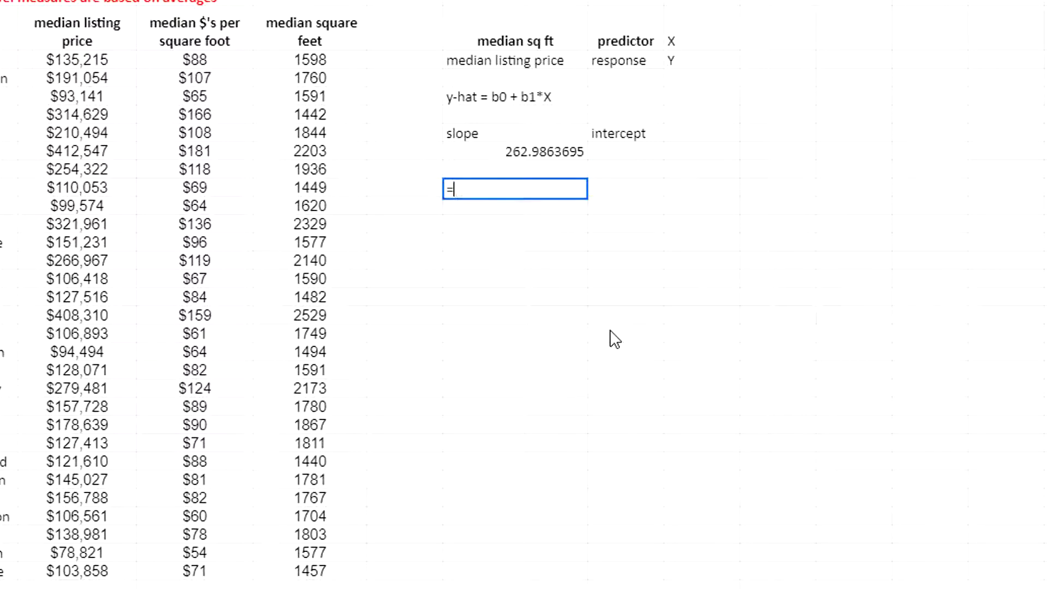
{"action": "type", "text": "linest"}
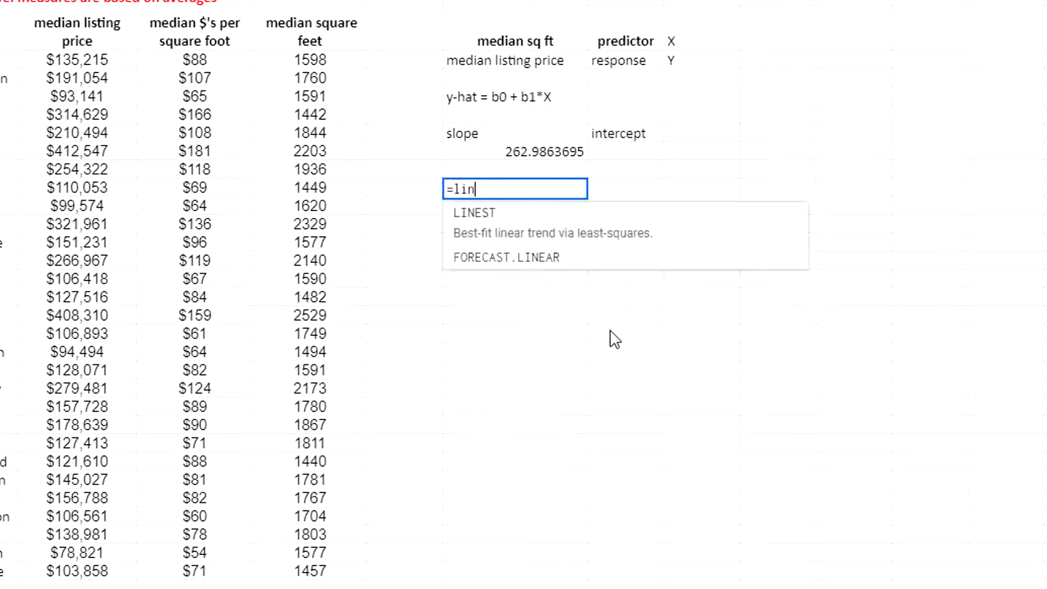
{"action": "left_click", "coordinate": [488, 230]}
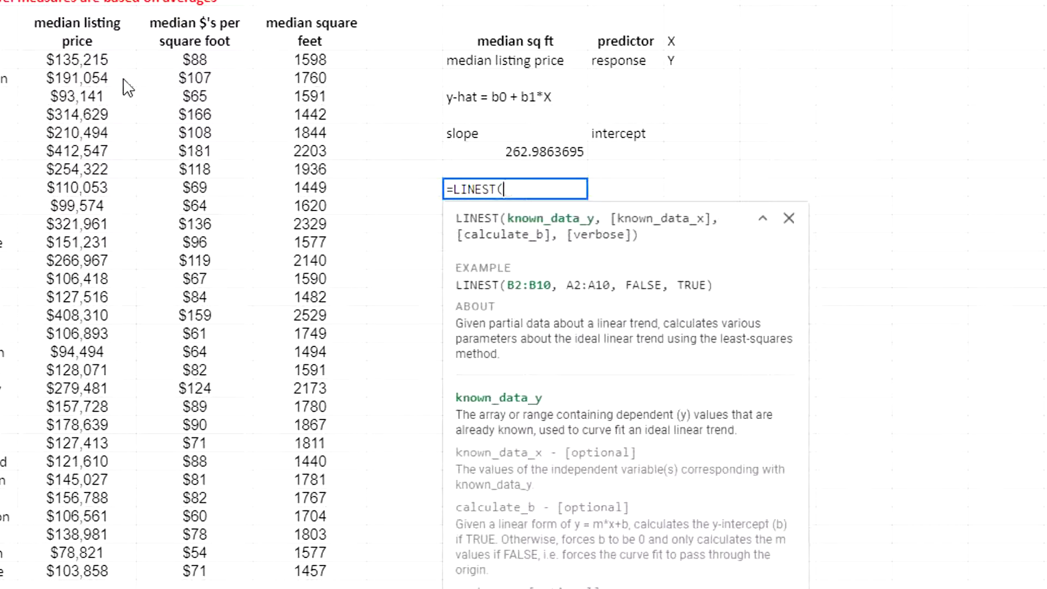
{"action": "left_click", "coordinate": [92, 65]}
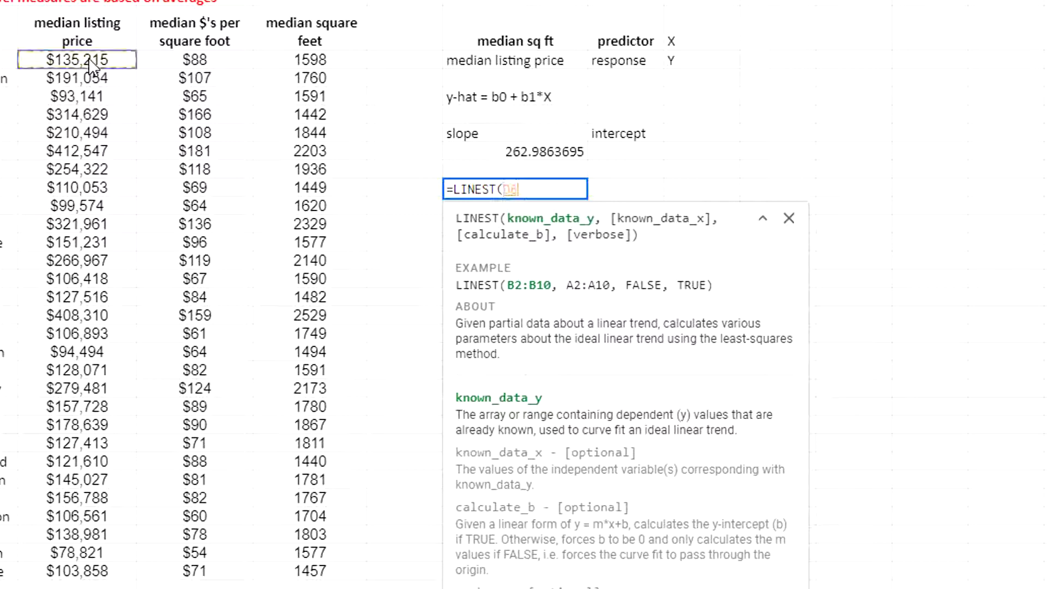
{"action": "left_click_drag", "start_coordinate": [92, 65], "coordinate": [87, 579]}
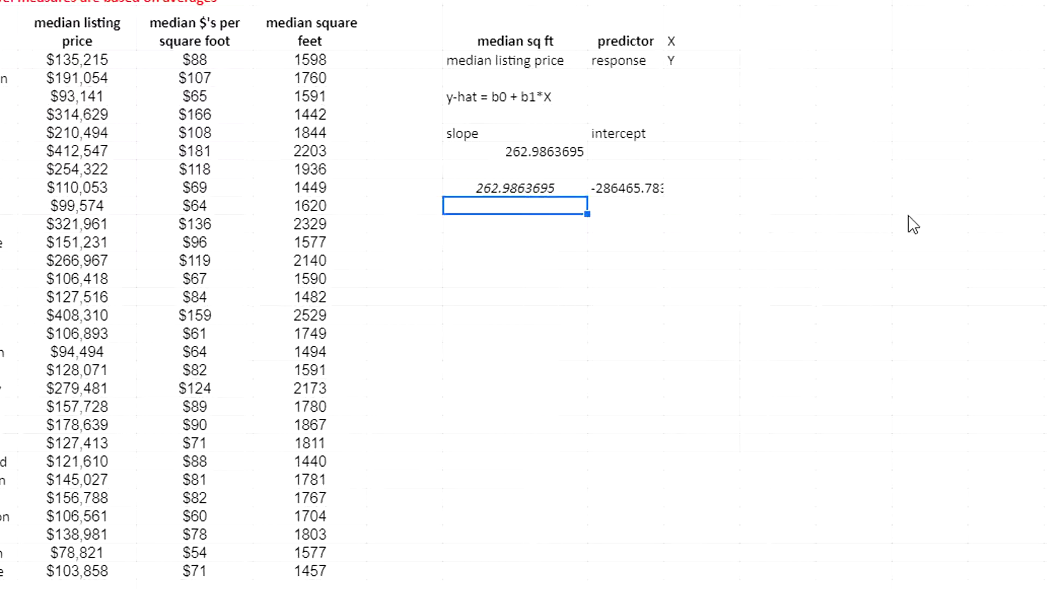
{"action": "left_click_drag", "start_coordinate": [662, 1], "coordinate": [701, 2]}
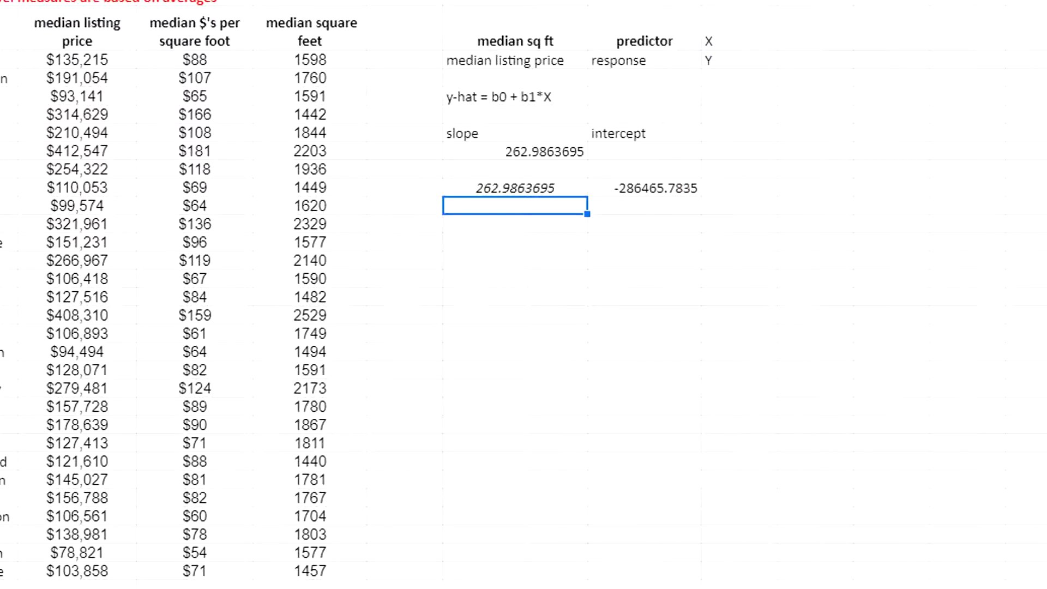
{"action": "left_click", "coordinate": [517, 191]}
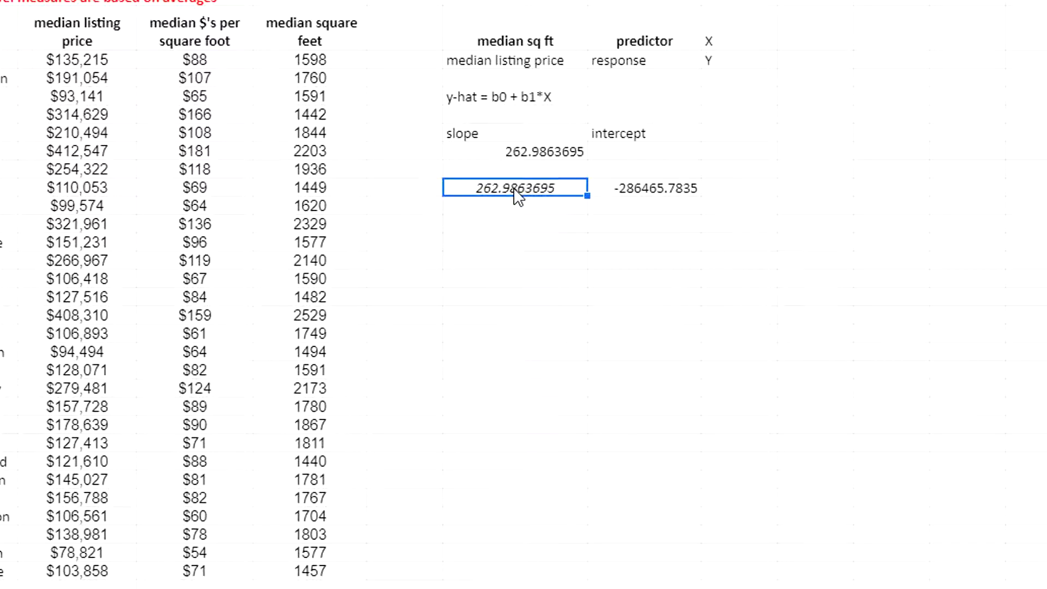
Start an =INTERCEPT( formula in the cell under the intercept label
{"action": "left_click", "coordinate": [622, 150]}
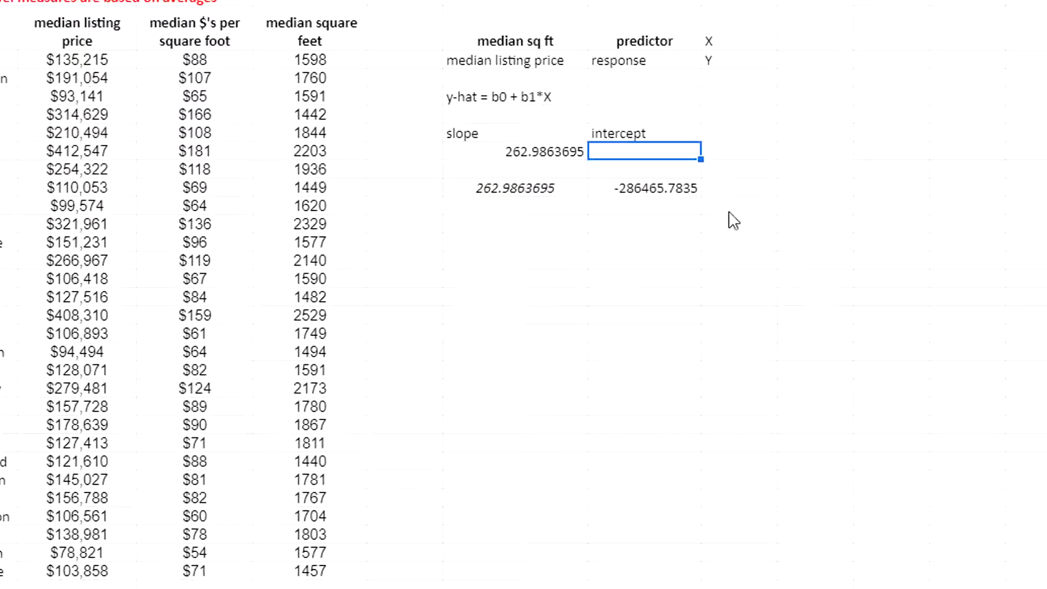
{"action": "type", "text": "=inte"}
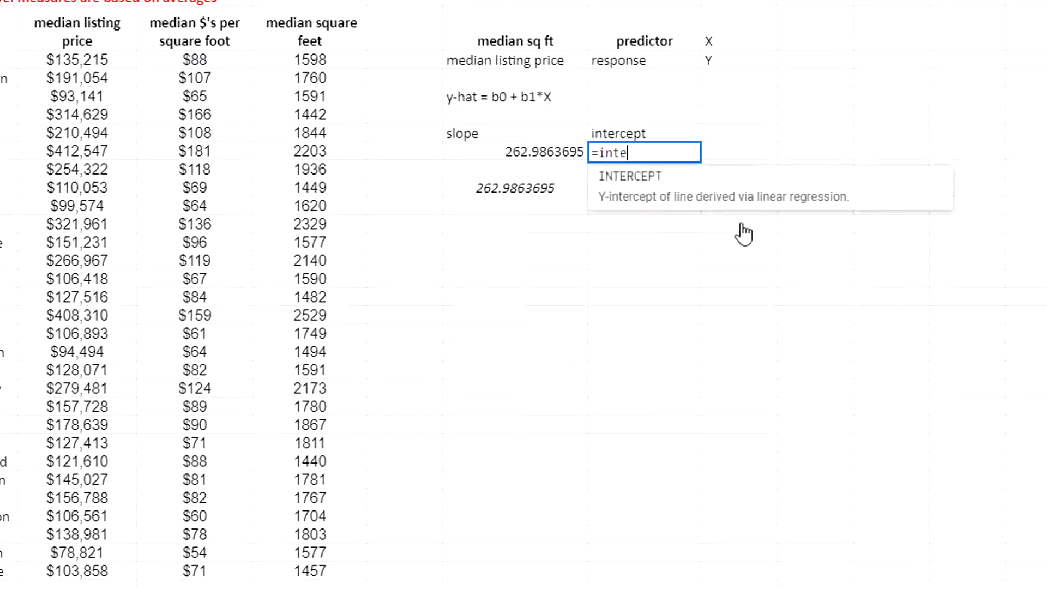
{"action": "type", "text": "rcept("}
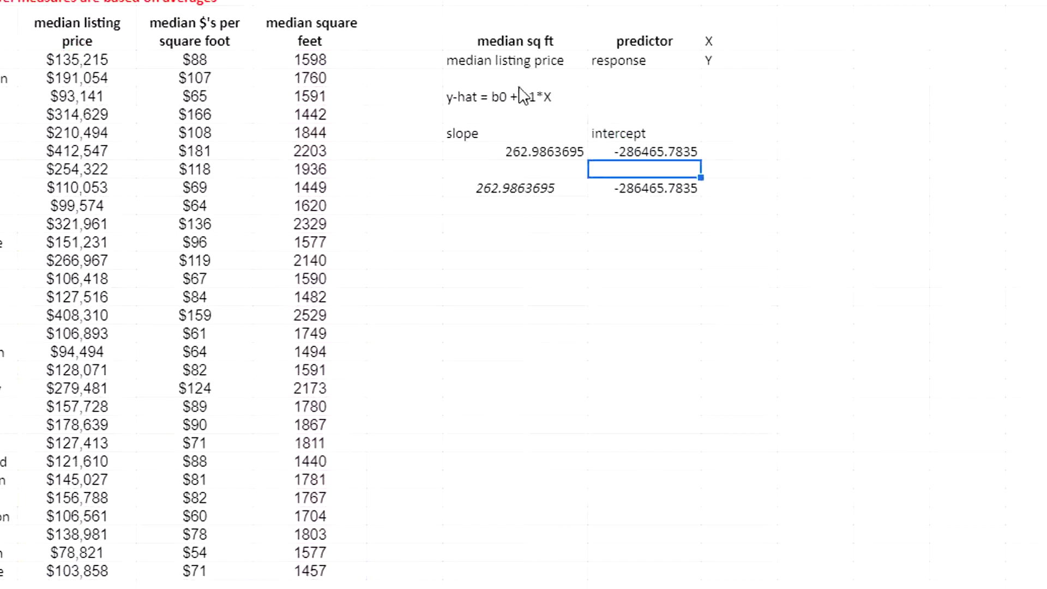
Launch the XLMiner Analysis ToolPak and show Linear Regression with Y D5:D35, X F5:F35
{"action": "left_click", "coordinate": [469, 230]}
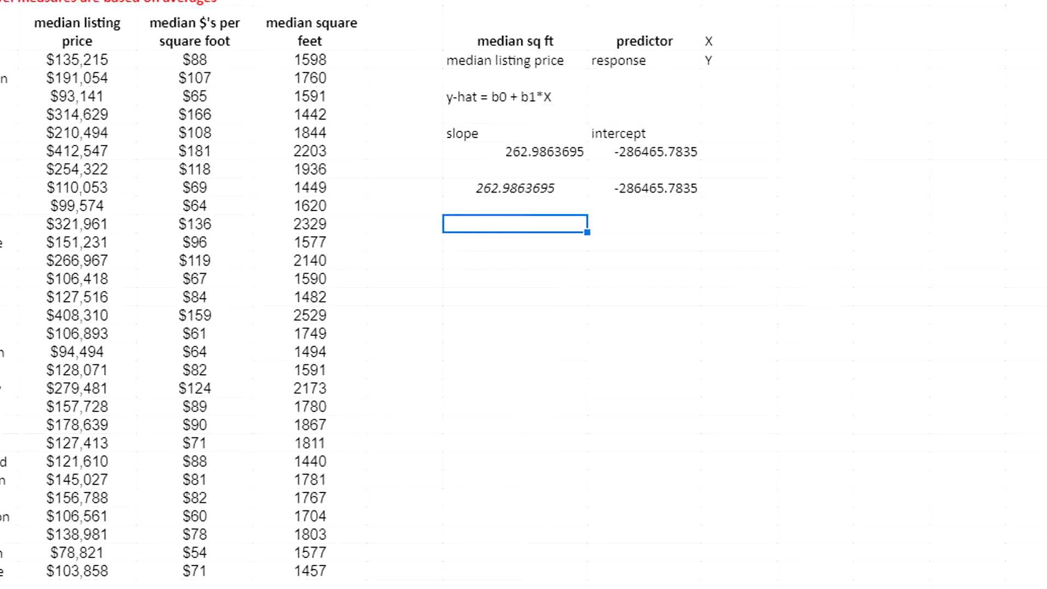
{"action": "left_click", "coordinate": [282, 47]}
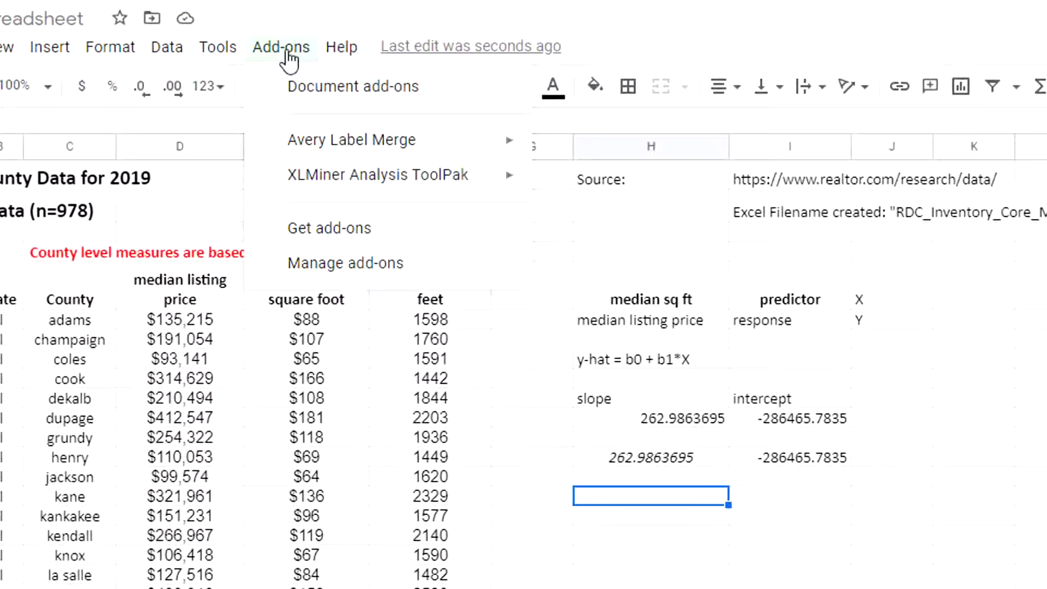
{"action": "mouse_move", "coordinate": [315, 187]}
{"action": "left_click", "coordinate": [676, 499]}
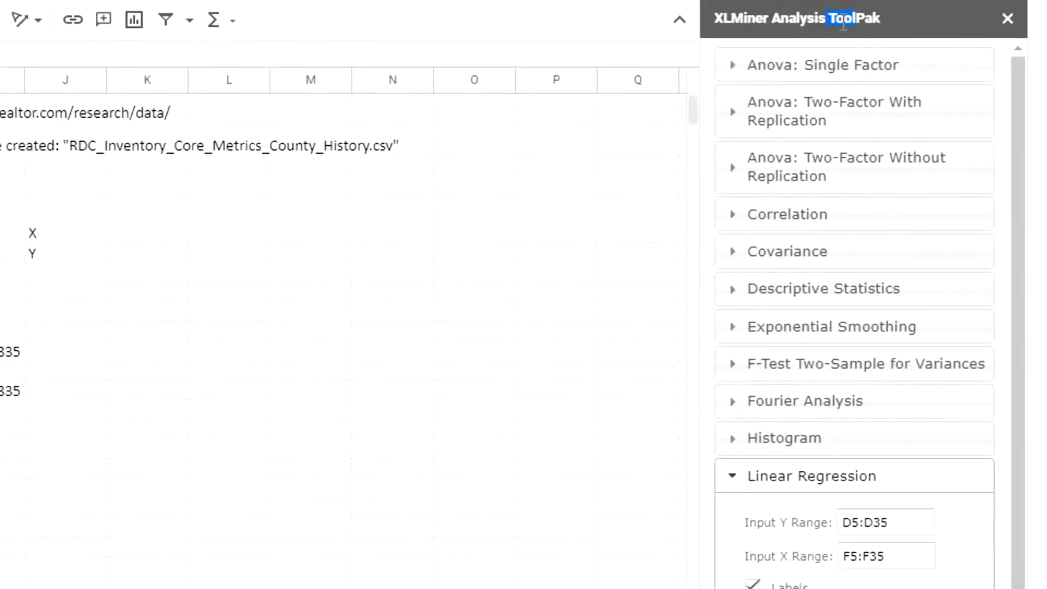
{"action": "left_click", "coordinate": [783, 485]}
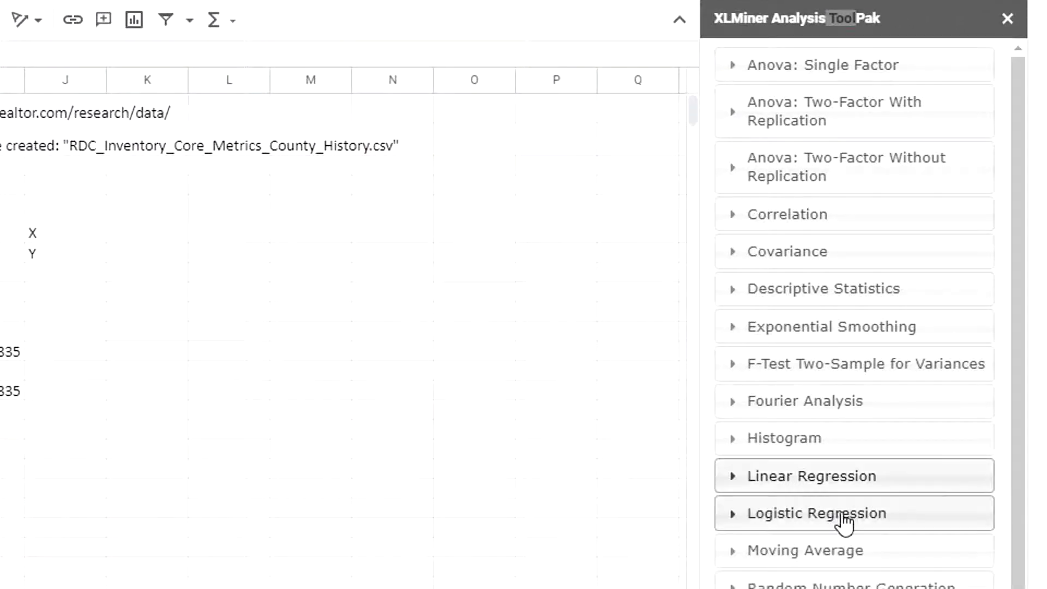
{"action": "left_click", "coordinate": [818, 480]}
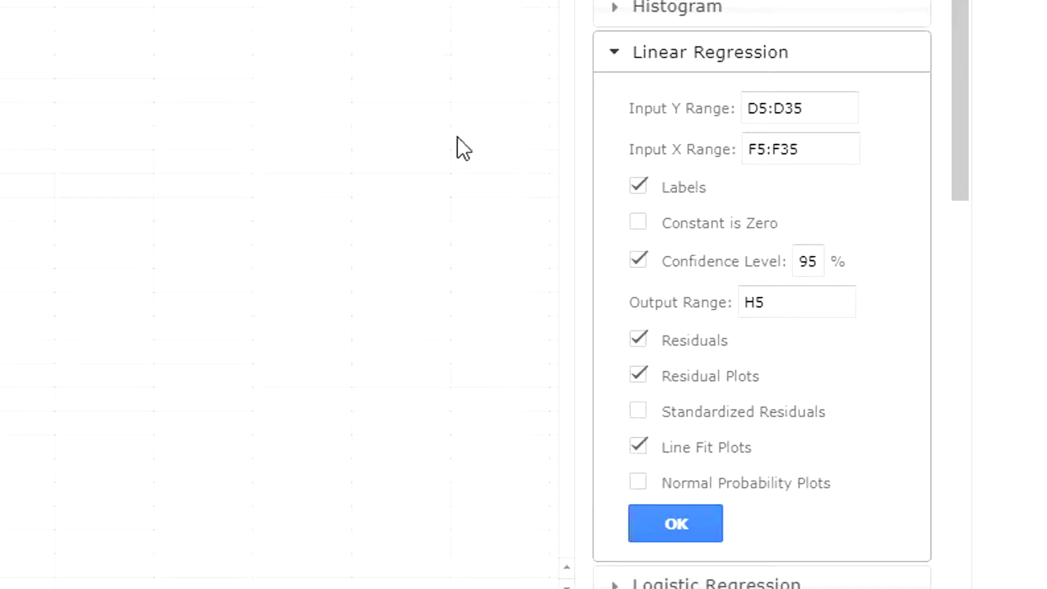
Output to H15 without residuals, residual plots, line fit plots or confidence level, and run it
{"action": "left_click", "coordinate": [800, 292]}
{"action": "key", "text": "BackSpace"}
{"action": "type", "text": "15"}
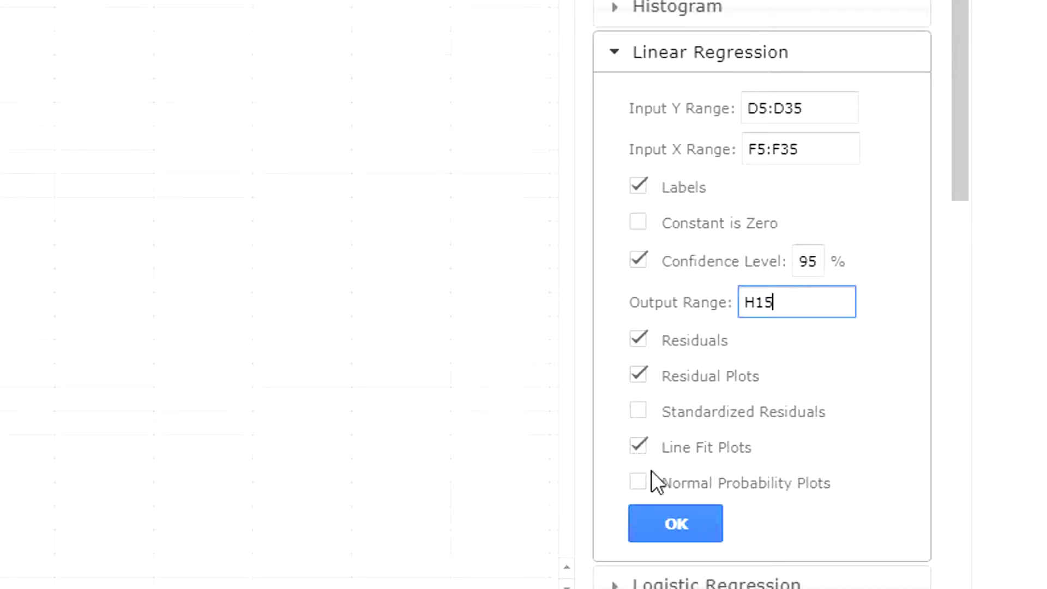
{"action": "left_click", "coordinate": [639, 447]}
{"action": "left_click", "coordinate": [639, 375]}
{"action": "left_click", "coordinate": [639, 340]}
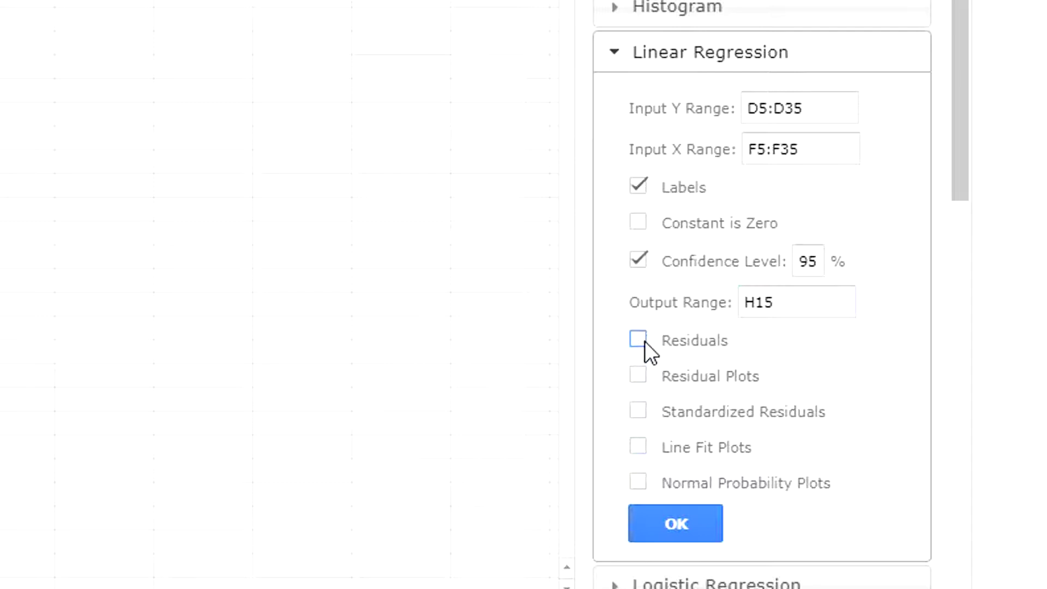
{"action": "left_click", "coordinate": [637, 263]}
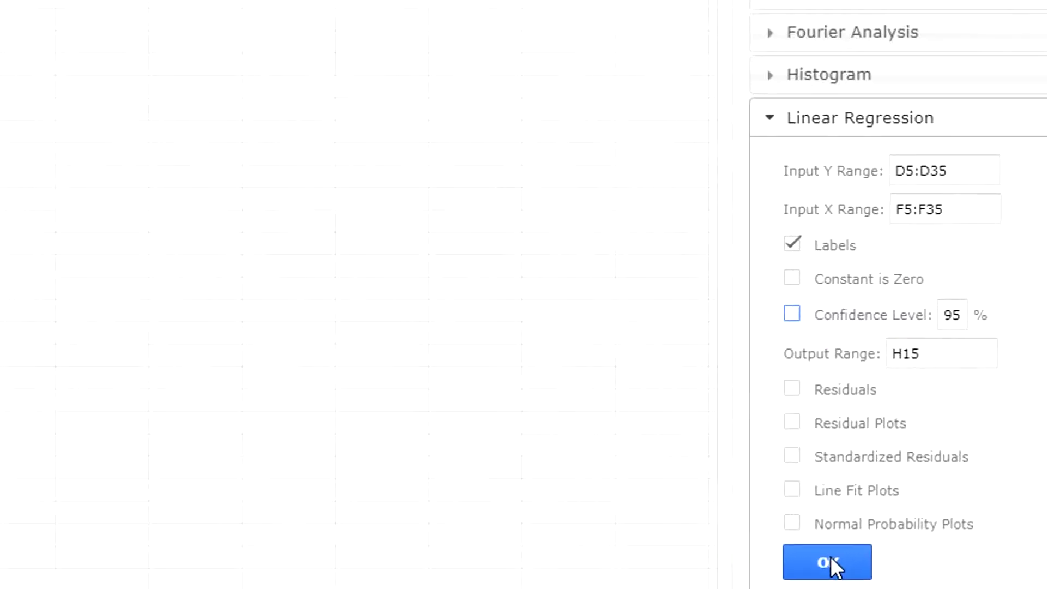
{"action": "left_click", "coordinate": [679, 521]}
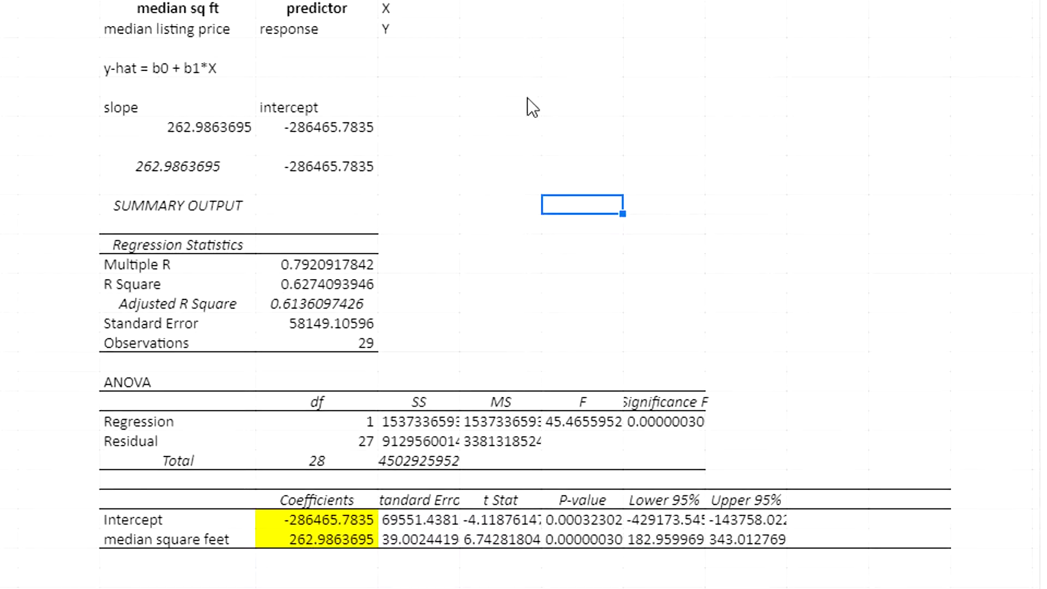
Add the labels 'X=1500' and 'y-hat' beneath it
{"action": "left_click", "coordinate": [489, 71]}
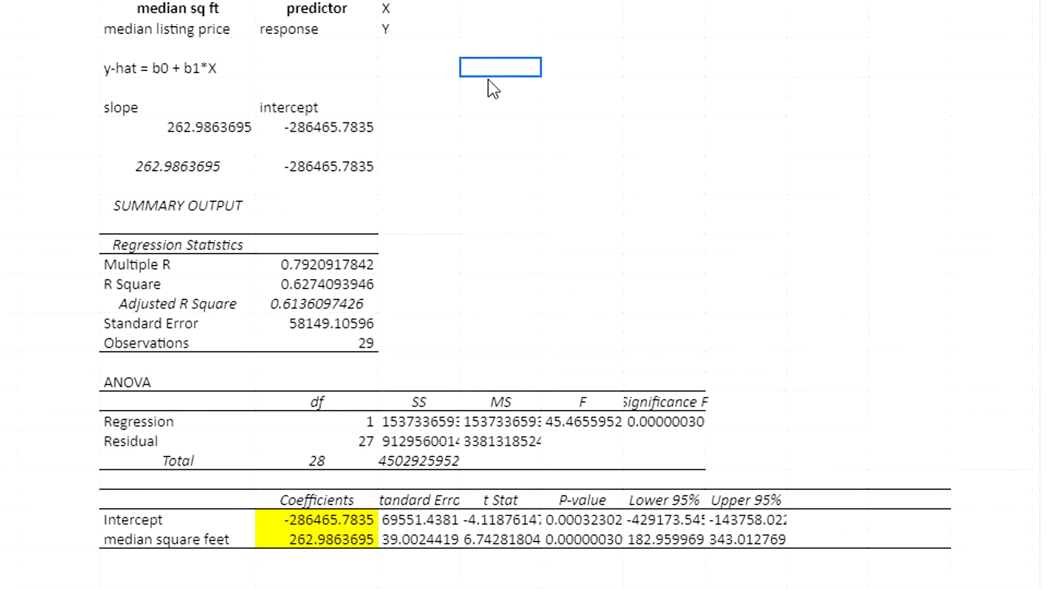
{"action": "key", "text": "Down"}
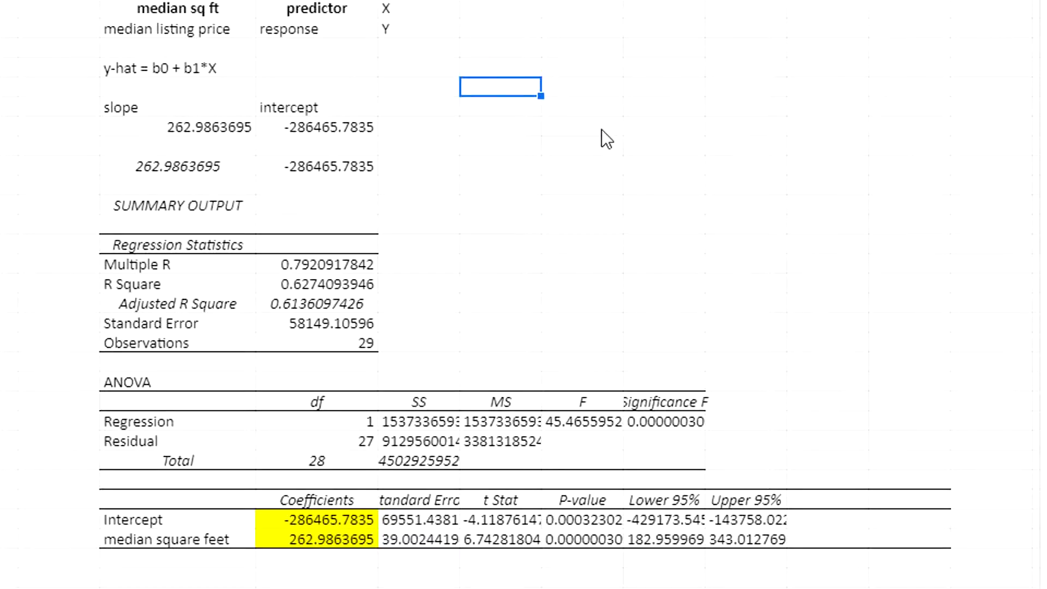
{"action": "type", "text": "X="}
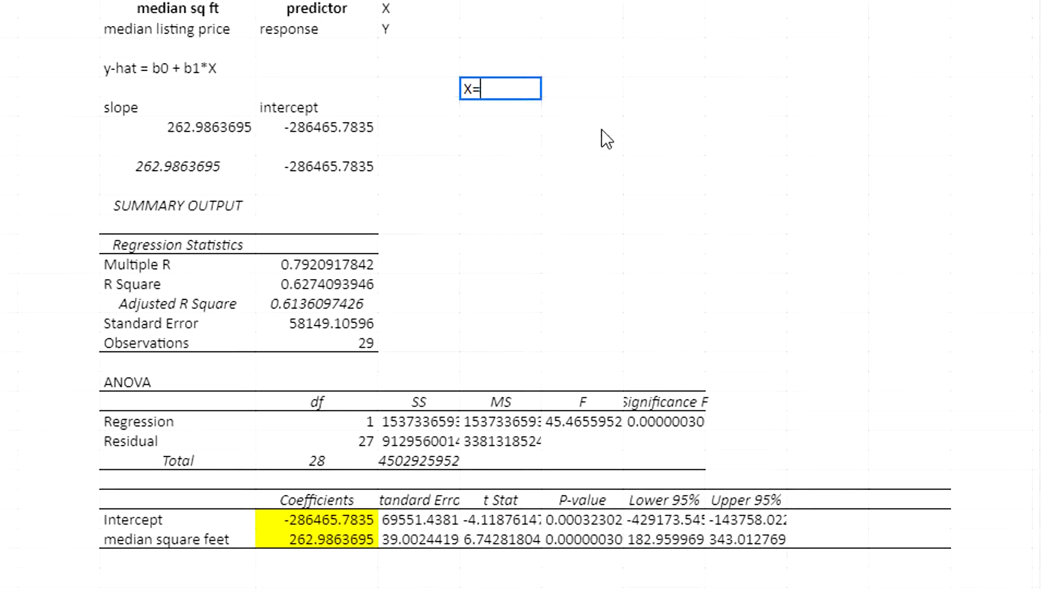
{"action": "type", "text": "1500"}
{"action": "key", "text": "Return"}
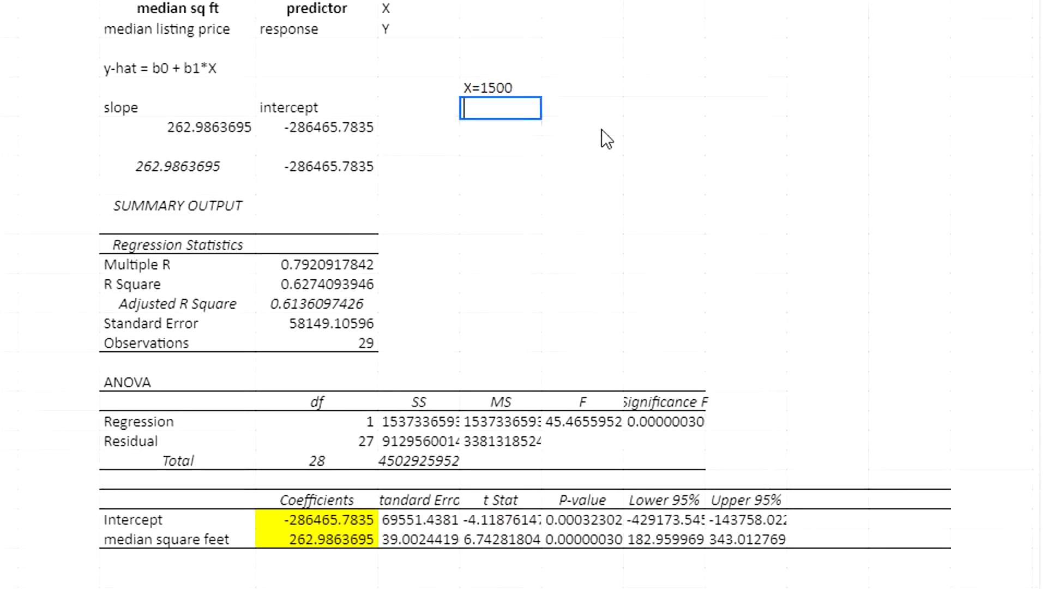
{"action": "type", "text": "y="}
{"action": "key", "text": "BackSpace"}
{"action": "type", "text": "-hat"}
{"action": "key", "text": "Tab"}
Beside y-hat, enter intercept plus slope times 1500, predicting a price of 108013.770
{"action": "type", "text": "="}
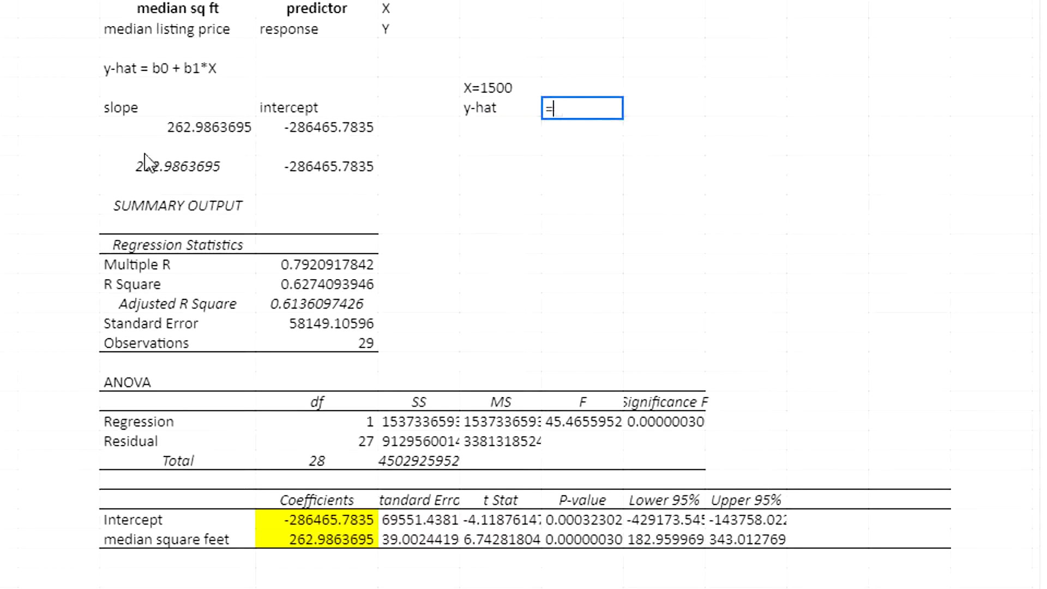
{"action": "left_click", "coordinate": [326, 132]}
{"action": "type", "text": "+"}
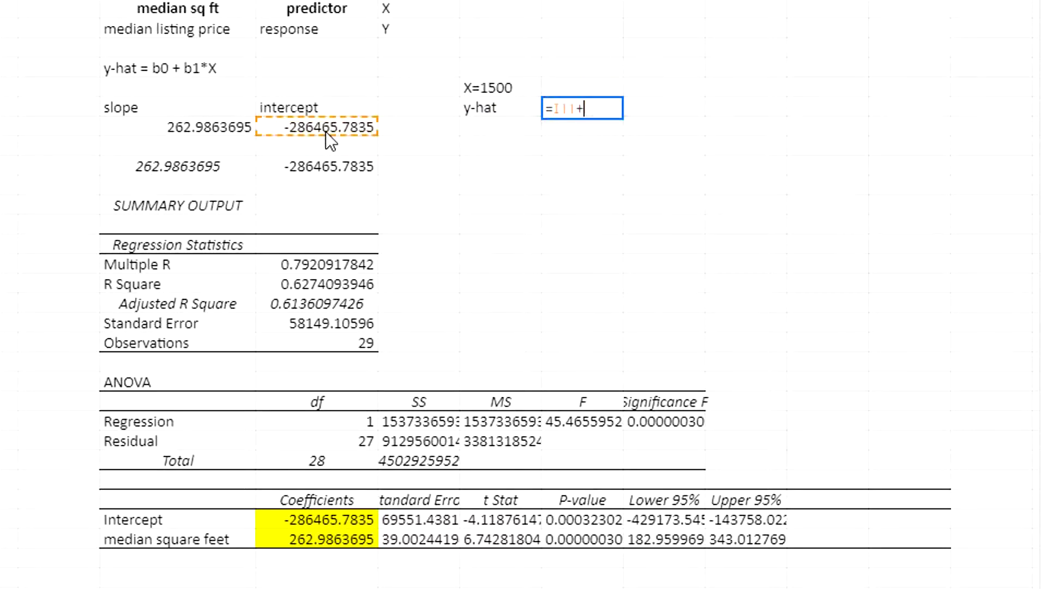
{"action": "left_click", "coordinate": [188, 126]}
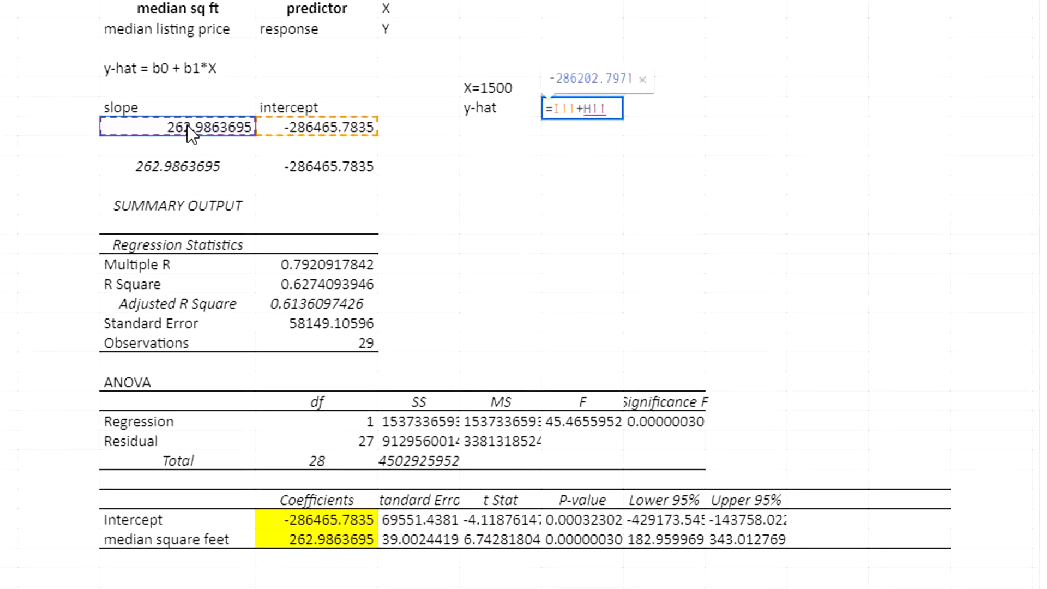
{"action": "type", "text": "*1500"}
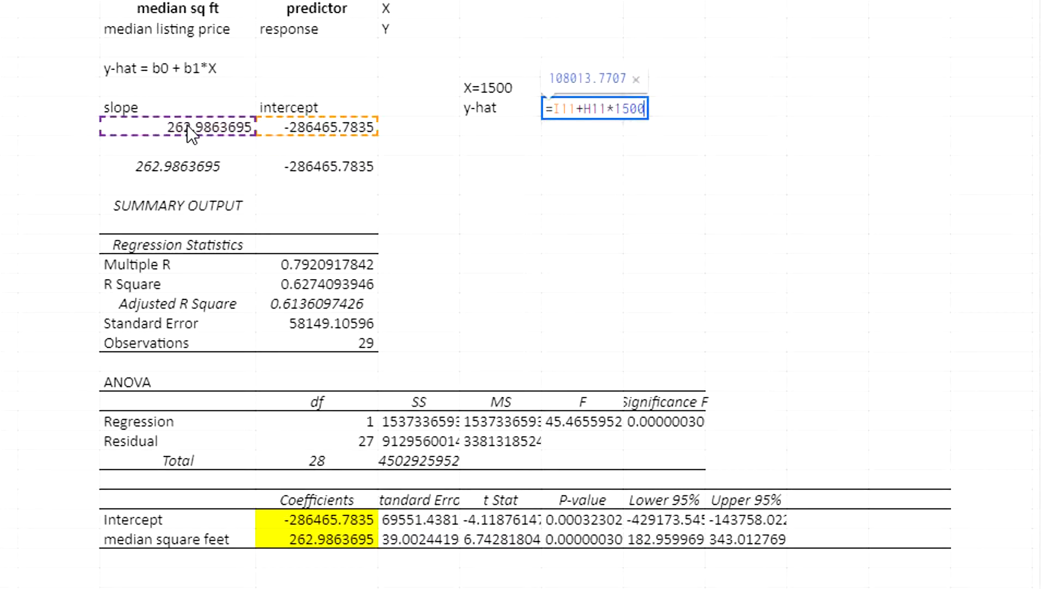
{"action": "key", "text": "Return"}
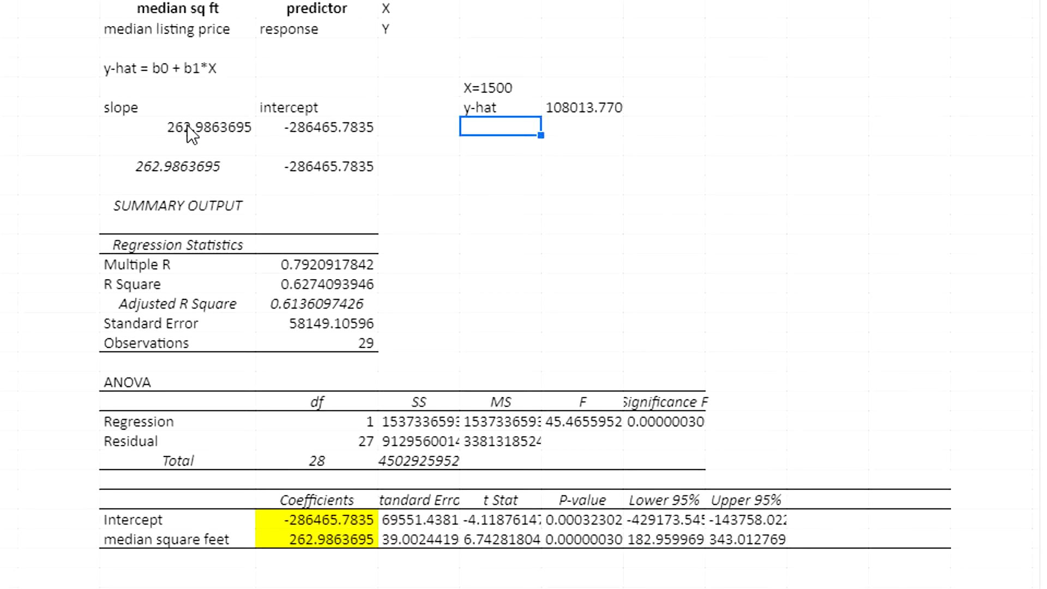
{"action": "left_click", "coordinate": [537, 139]}
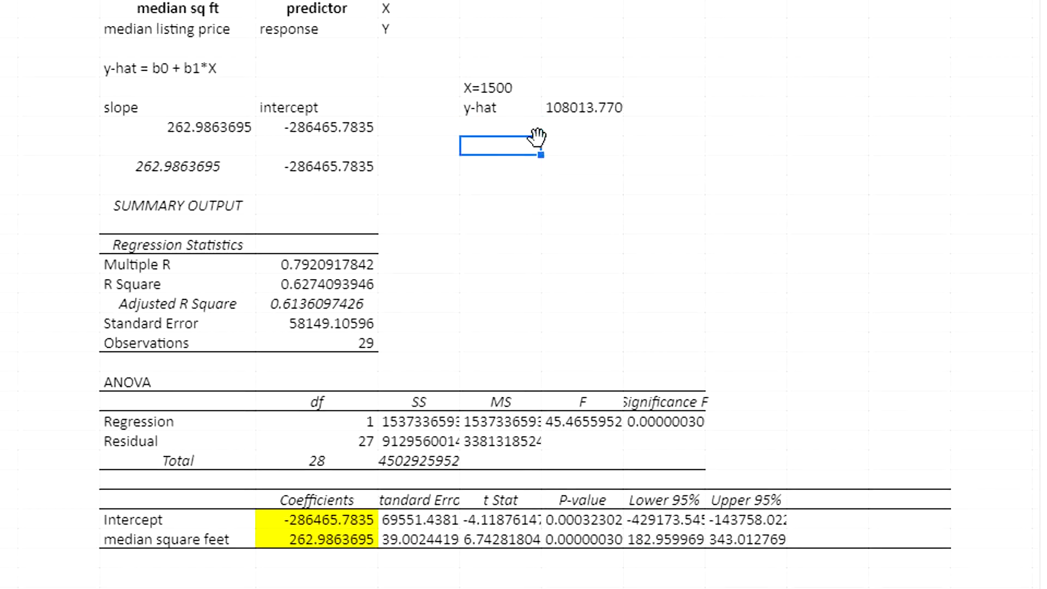